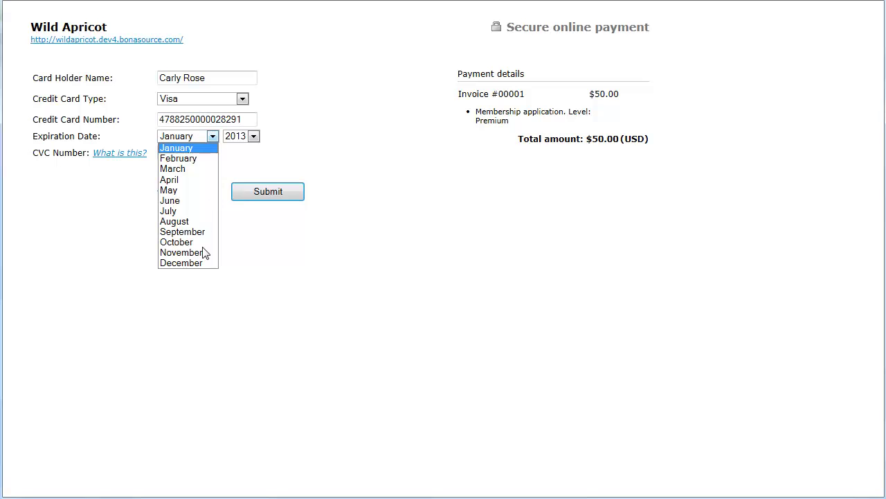
Step: Set the card's expiration date to December 2015, enter the CVC number, and submit the payment form
click(203, 263)
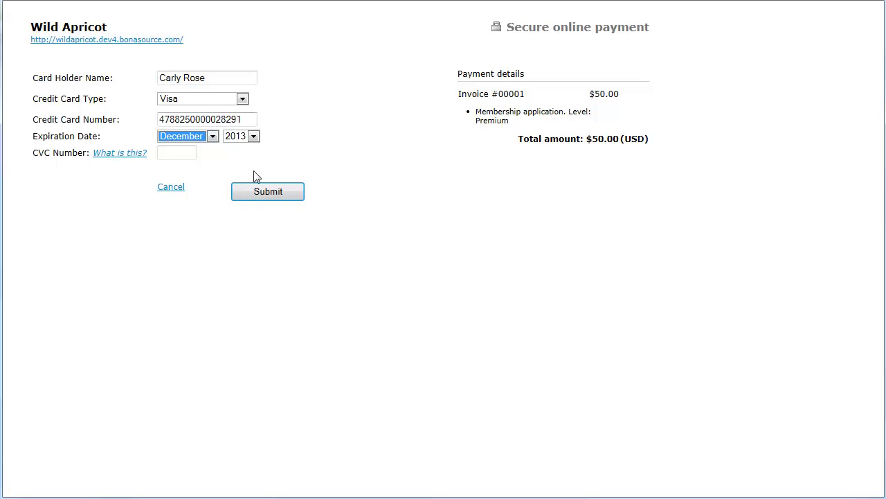
click(253, 137)
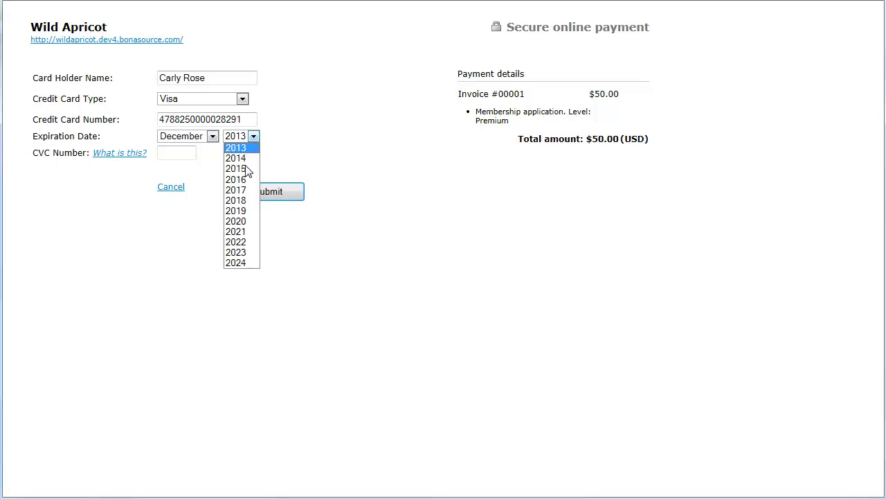
click(246, 168)
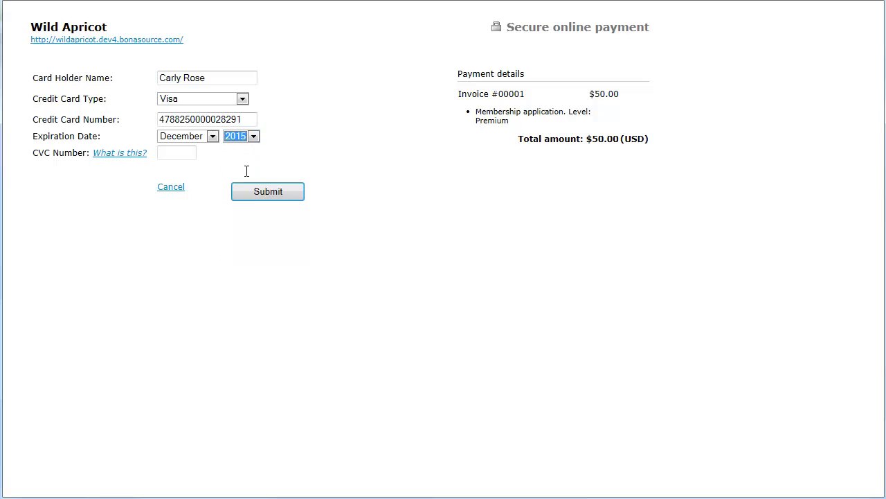
click(162, 153)
text(123)
click(265, 196)
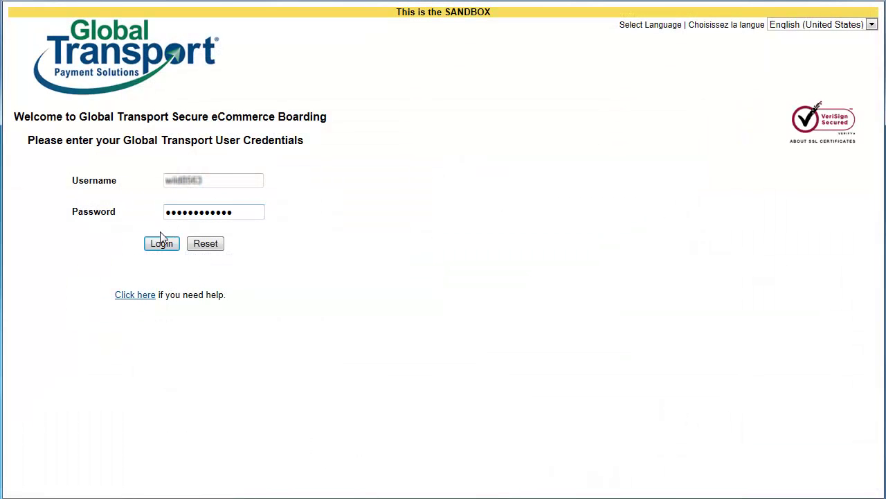
Step: Switch to the Global Transport boarding site, log in, and accept the merchant information and Hosted Payment Page connection settings
click(161, 245)
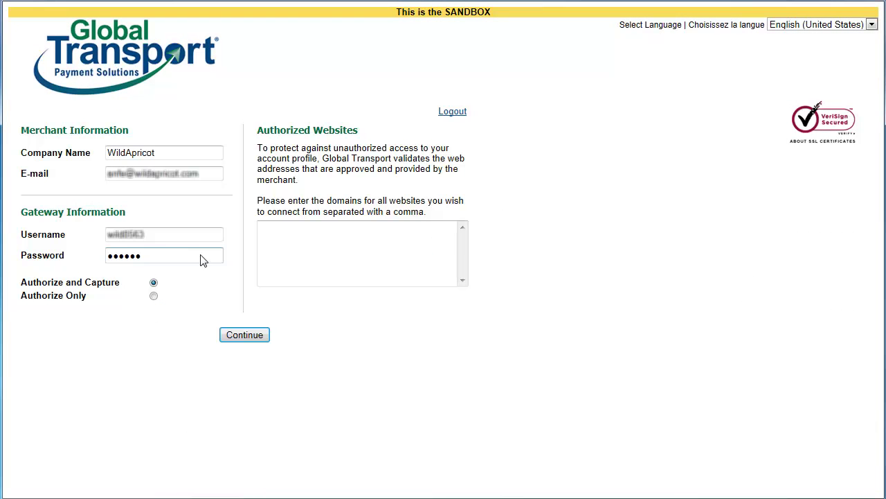
click(243, 336)
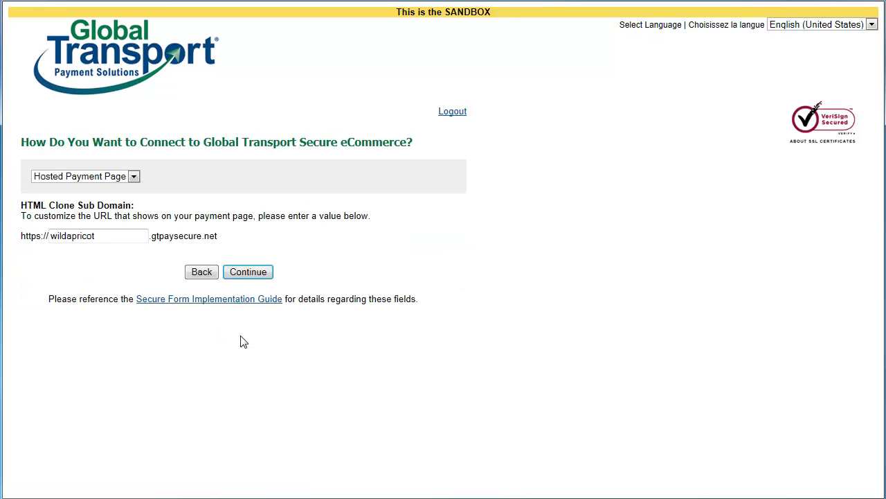
click(249, 272)
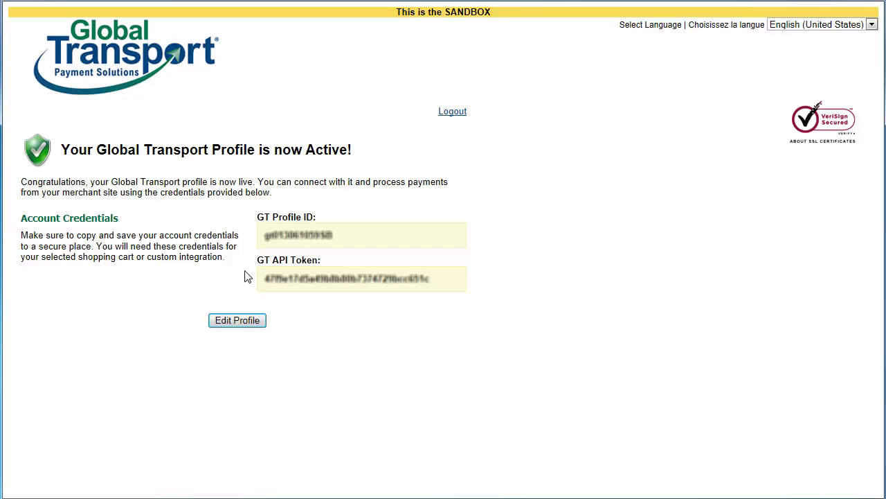
Step: Edit the Global Transport profile to add payments.wildapricot.com as an authorized website and continue
click(236, 319)
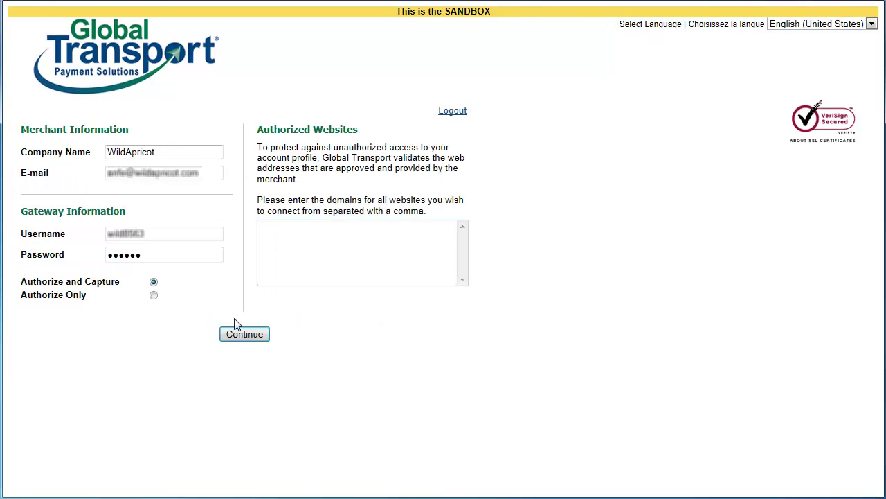
click(266, 230)
text(payments.wildapricot.com)
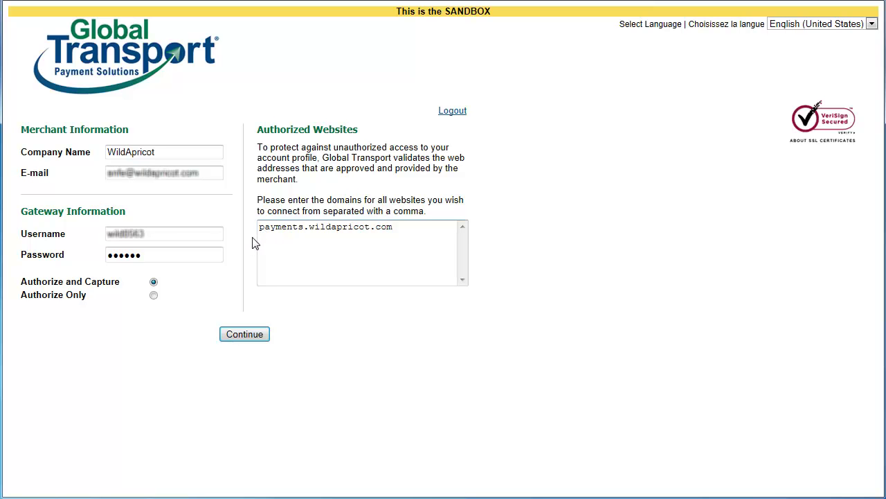
click(242, 334)
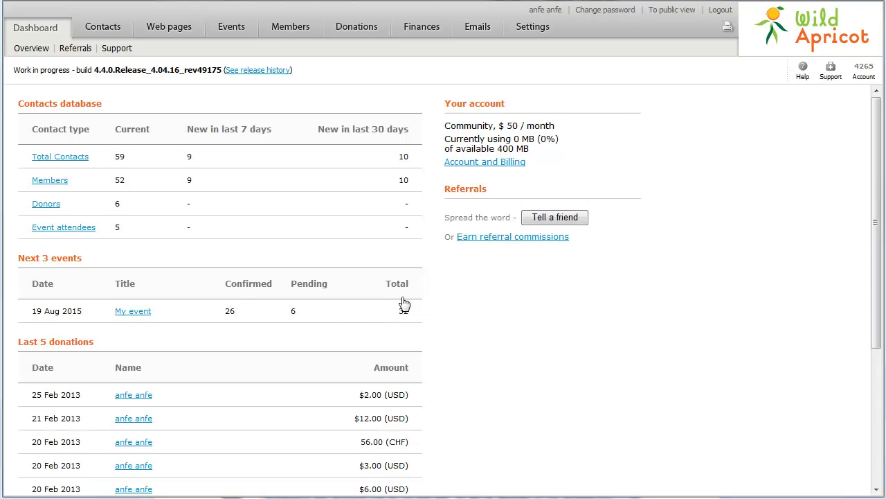
Step: Switch to the Wild Apricot admin site and edit the payment settings to use Global Payments (beta) as the payment system
click(532, 32)
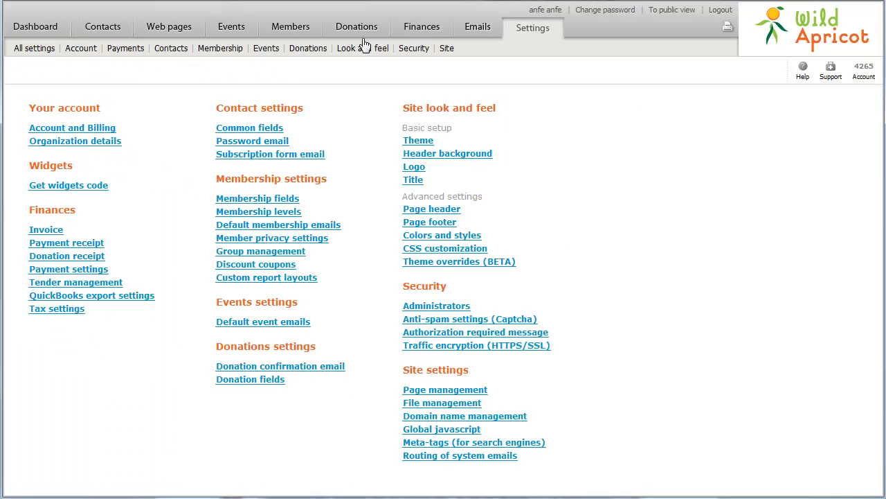
click(88, 268)
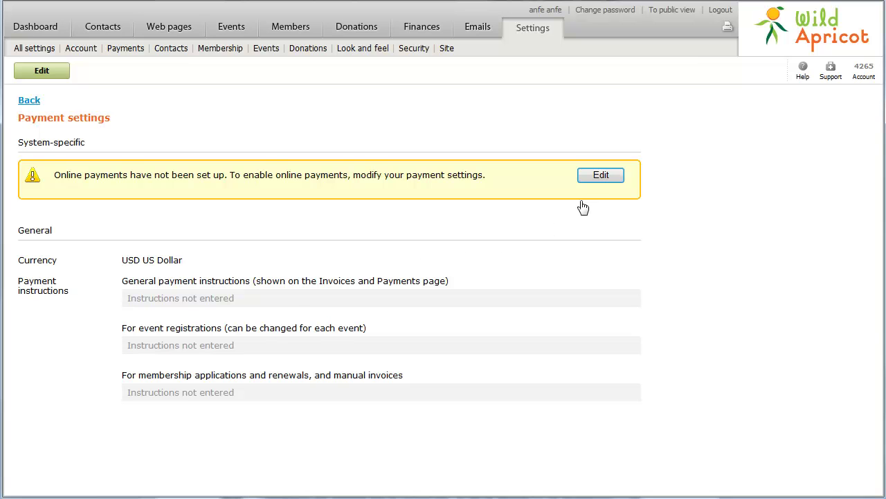
click(595, 174)
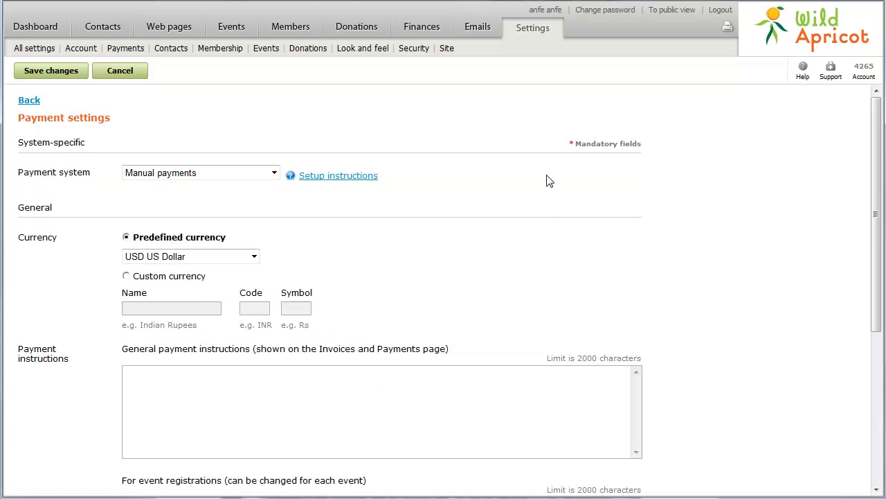
click(165, 174)
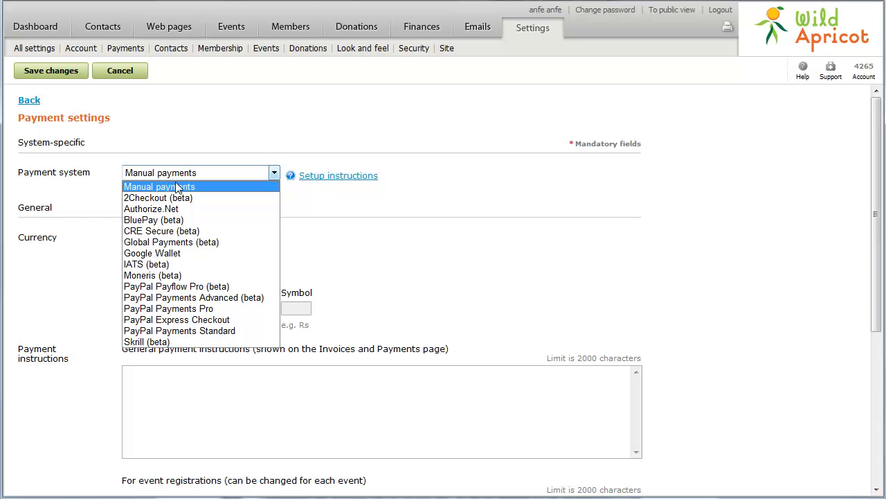
click(183, 242)
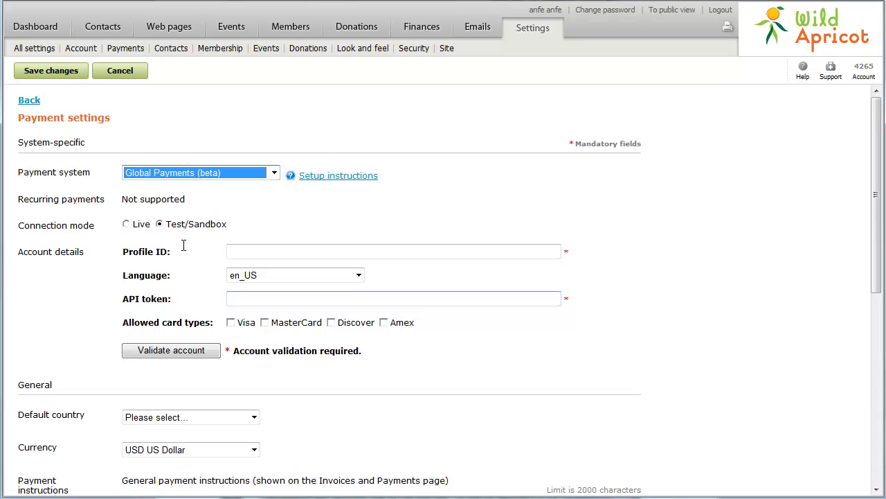
Step: Fill in the account details by pasting the profile ID, choosing en_US as the language, and pasting the API token
click(240, 252)
key(ctrl+v)
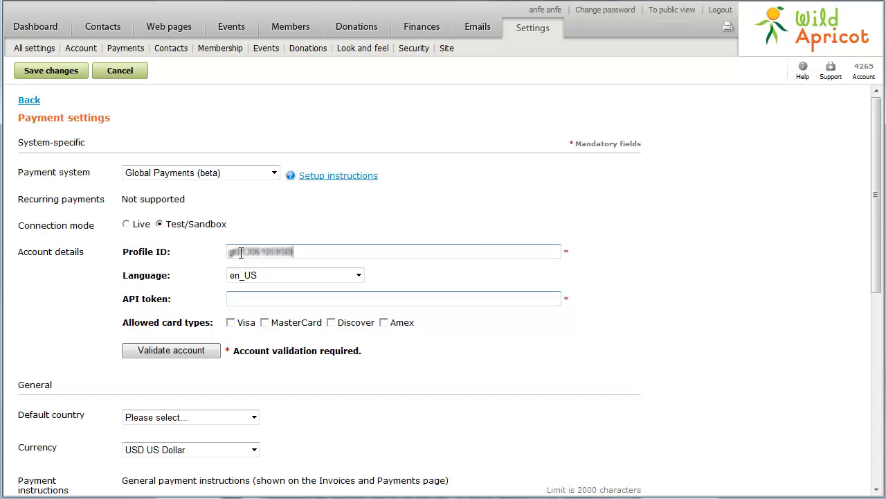
key(Tab)
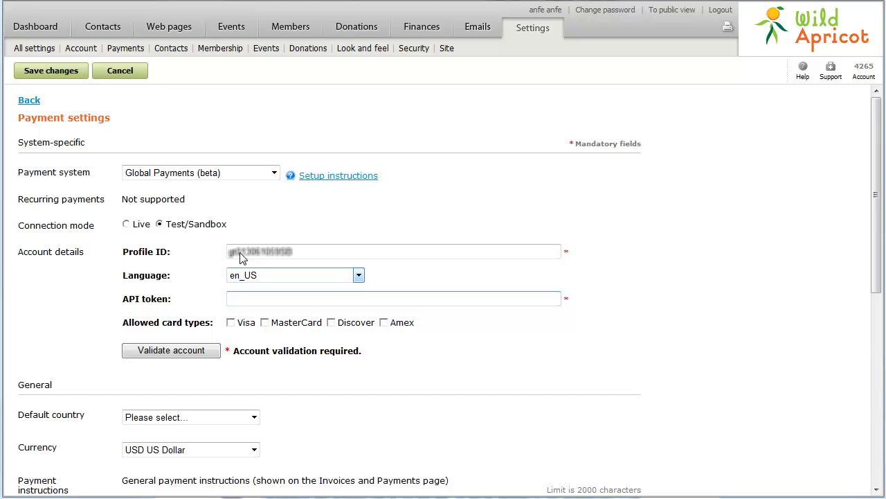
click(273, 277)
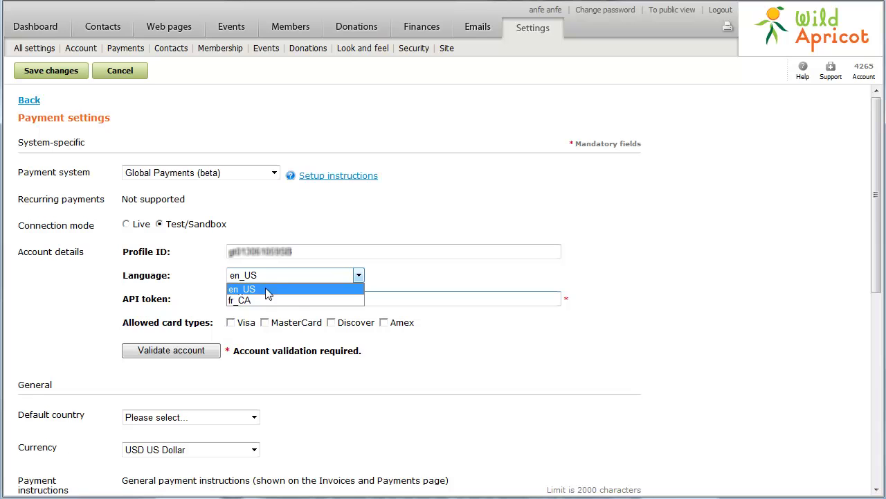
click(267, 288)
click(267, 292)
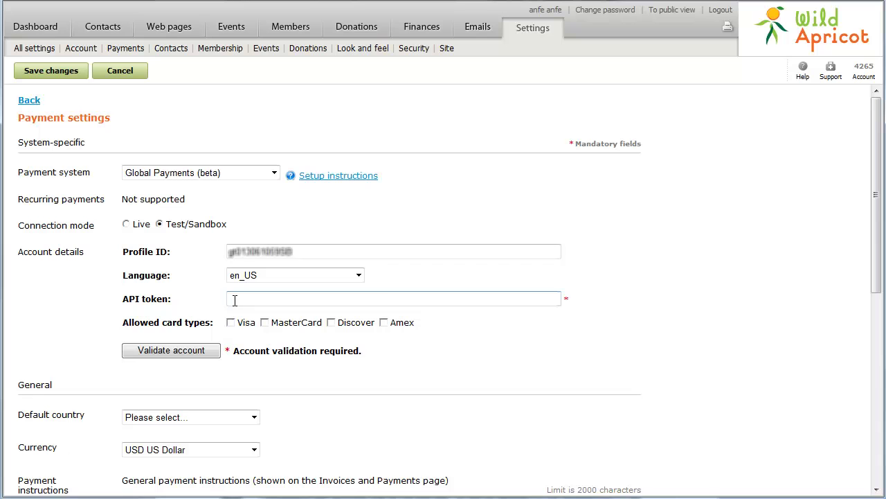
key(ctrl+v)
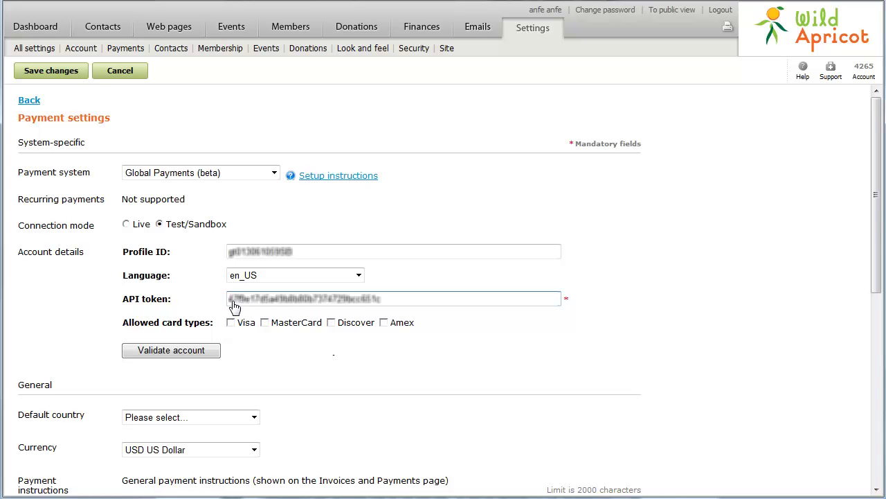
Step: Allow Visa, MasterCard and Amex as card types and validate the Global Payments account
click(231, 323)
click(265, 324)
click(384, 324)
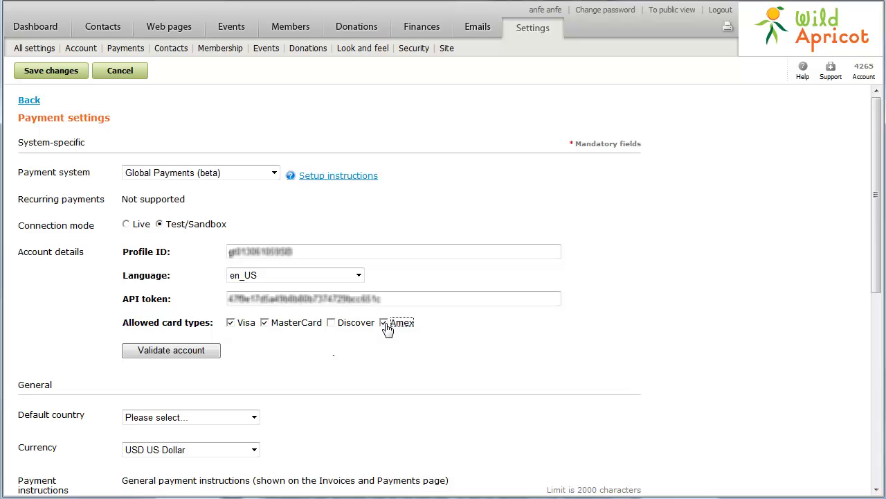
click(173, 354)
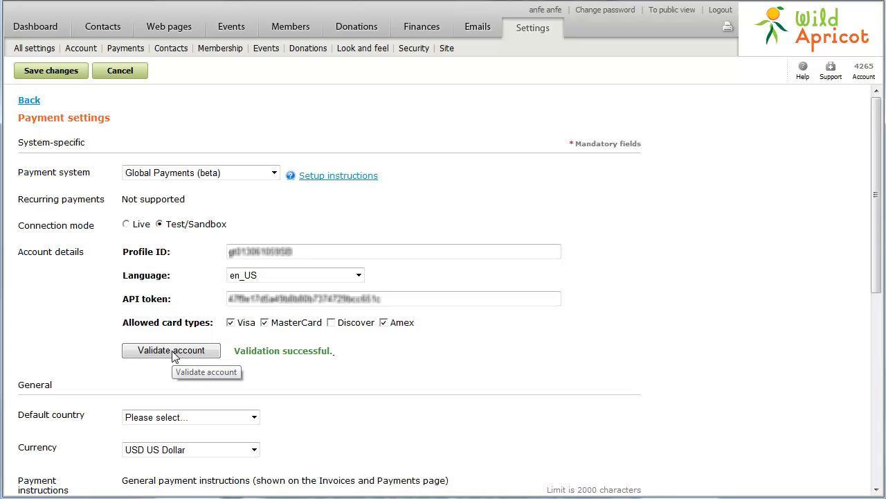
Step: Set the default country to United States and the currency to USD US Dollar
click(217, 420)
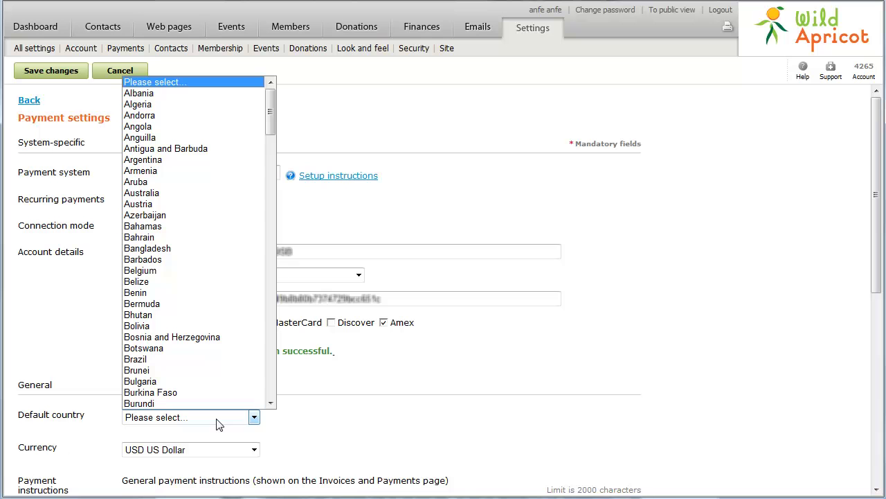
scroll(274, 377, down, 20)
click(274, 377)
click(273, 378)
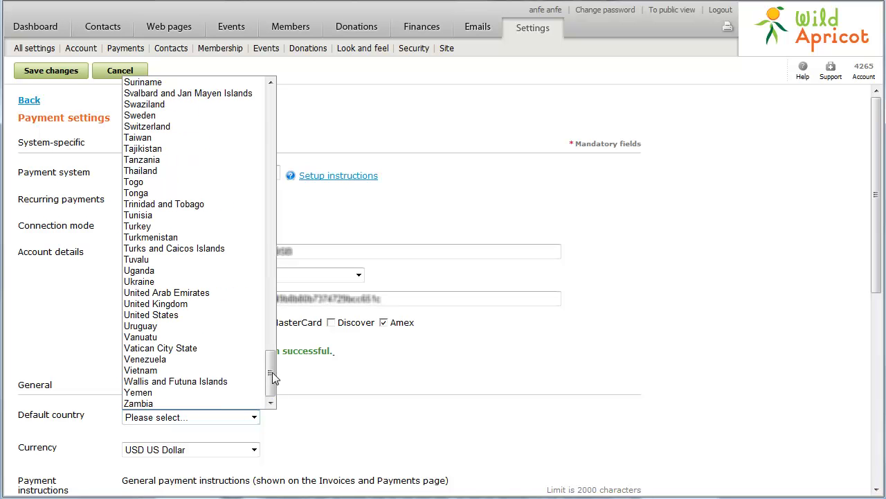
click(192, 315)
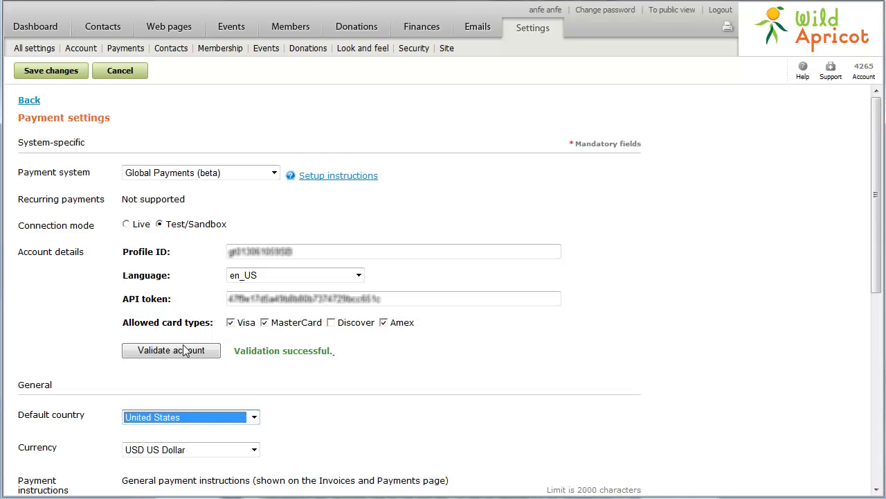
click(182, 453)
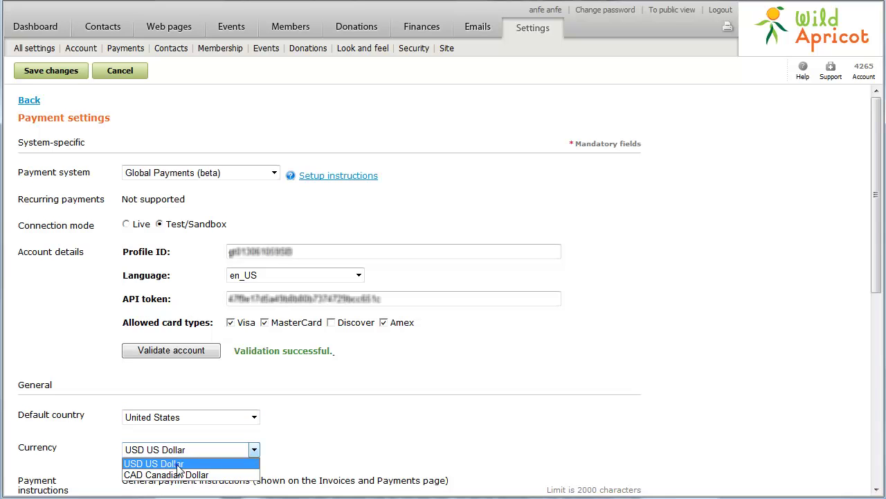
click(178, 463)
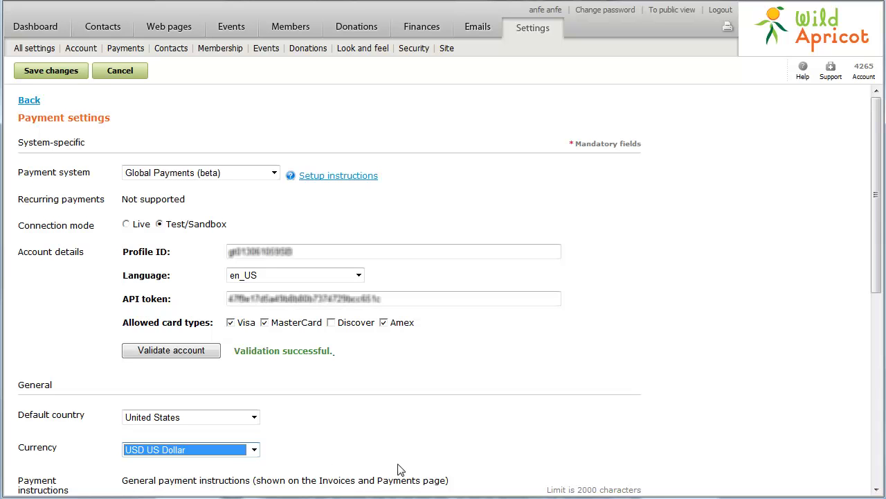
Step: Enter general instructions "Contact us if you wish to pay offline" and event instructions "Become a member and get a $20 discount", and save the settings
click(876, 458)
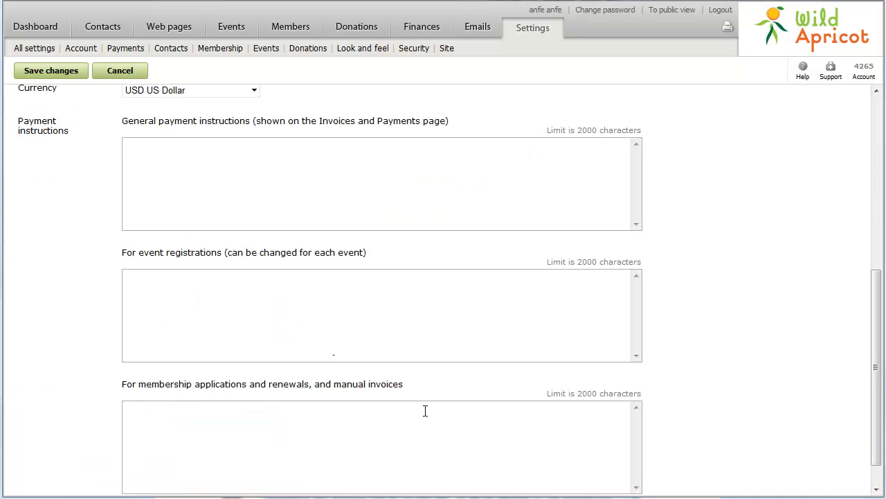
click(131, 148)
text(Contact us if you wish to pay offline)
click(129, 280)
text(Become a member and get a $20 discount)
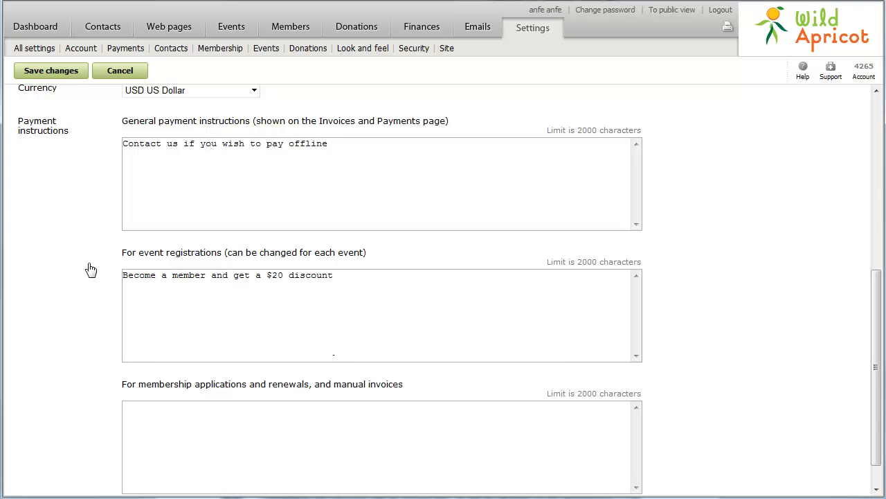
click(44, 70)
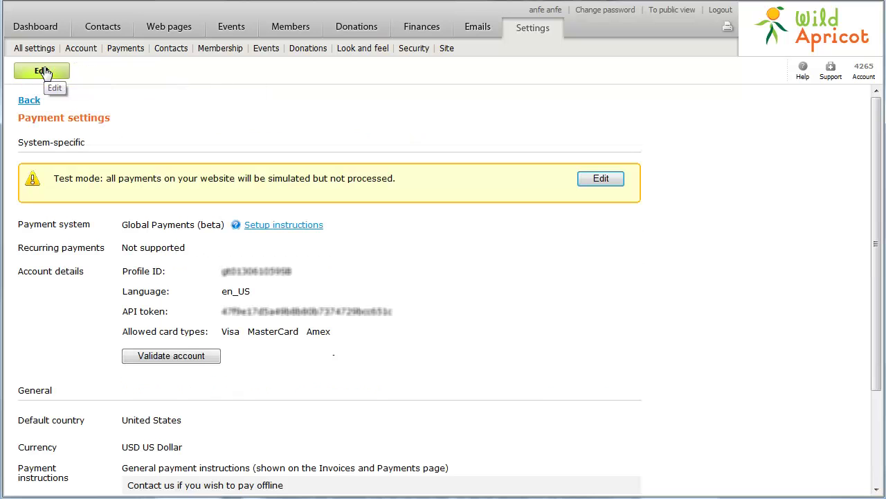